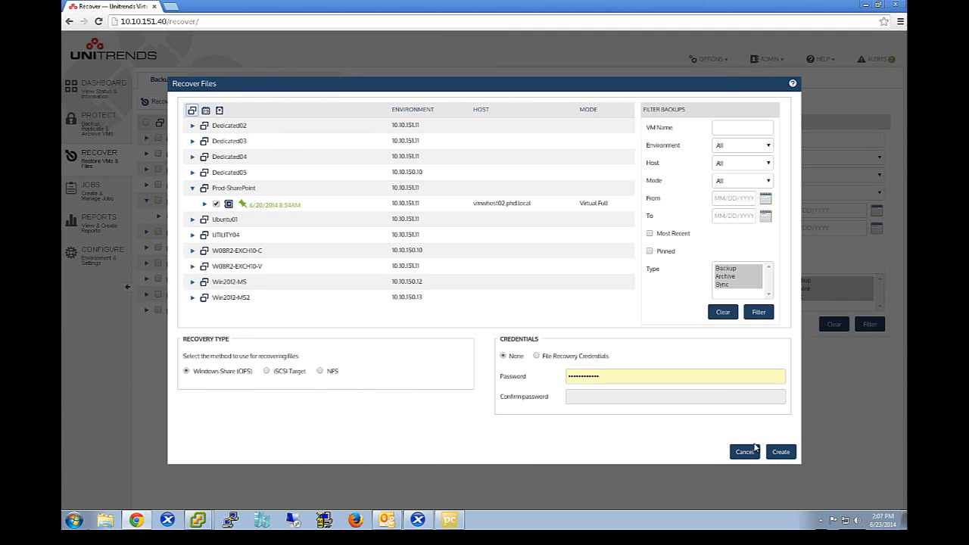
- Create the Windows Share (CIFS) file recovery for the Prod-SharePoint backup and copy its share path from the file recovery list
left_click(781, 452)
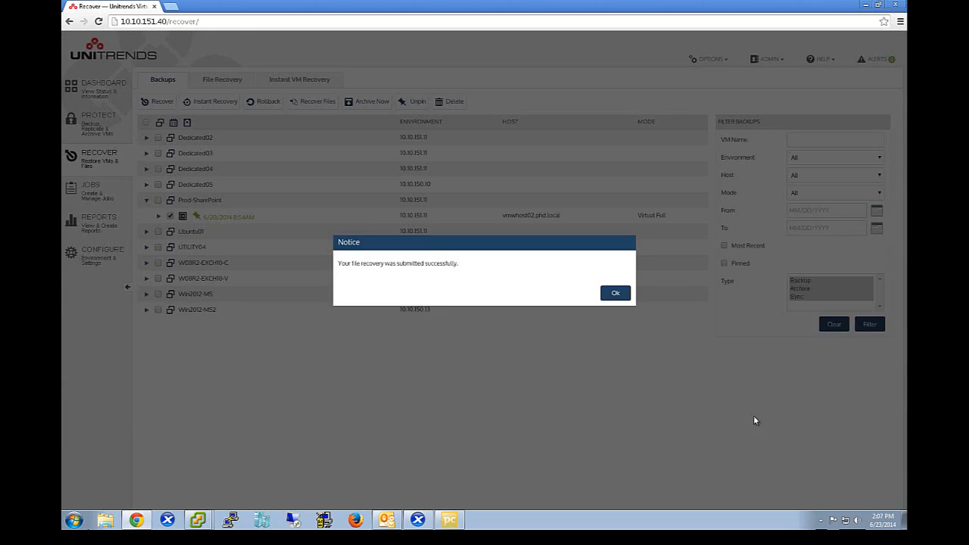
left_click(615, 295)
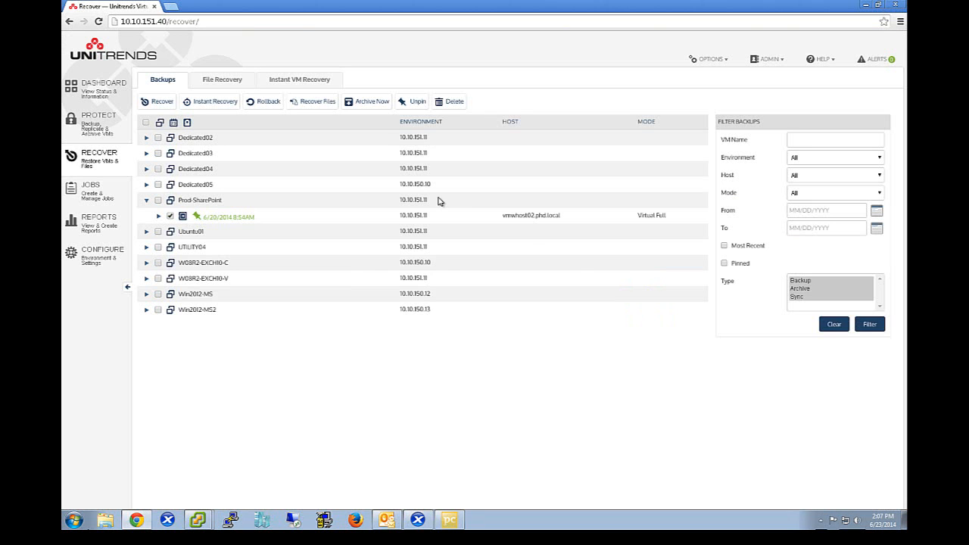
left_click(224, 78)
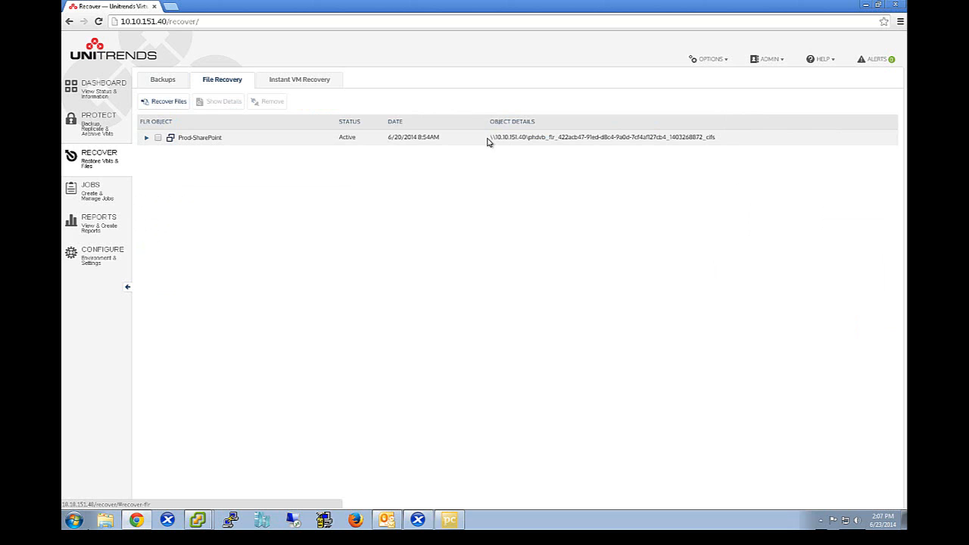
left_click_drag(490, 138, 717, 139)
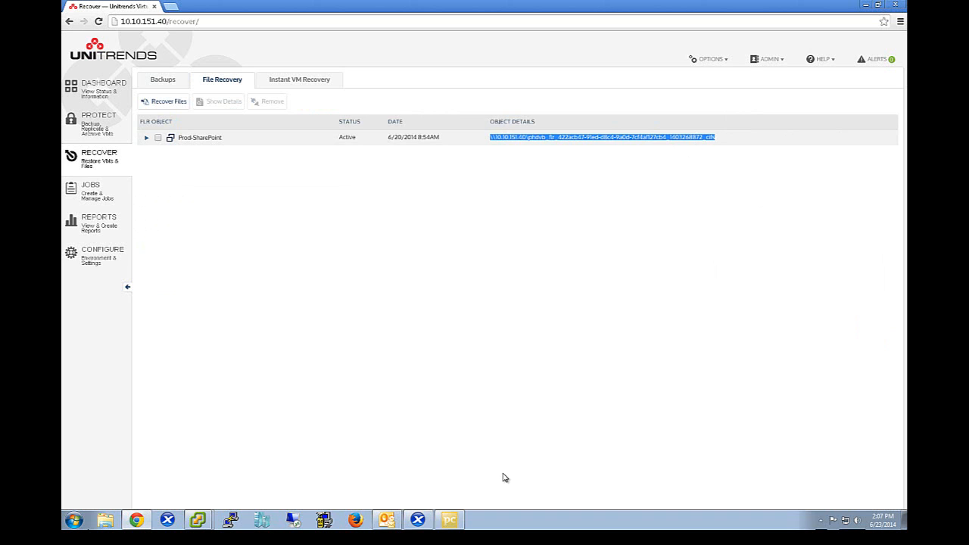
- Switch to Ontrack PowerControls and review the target server connection settings for the Sales Engineering SharePoint site without reconnecting
left_click(451, 522)
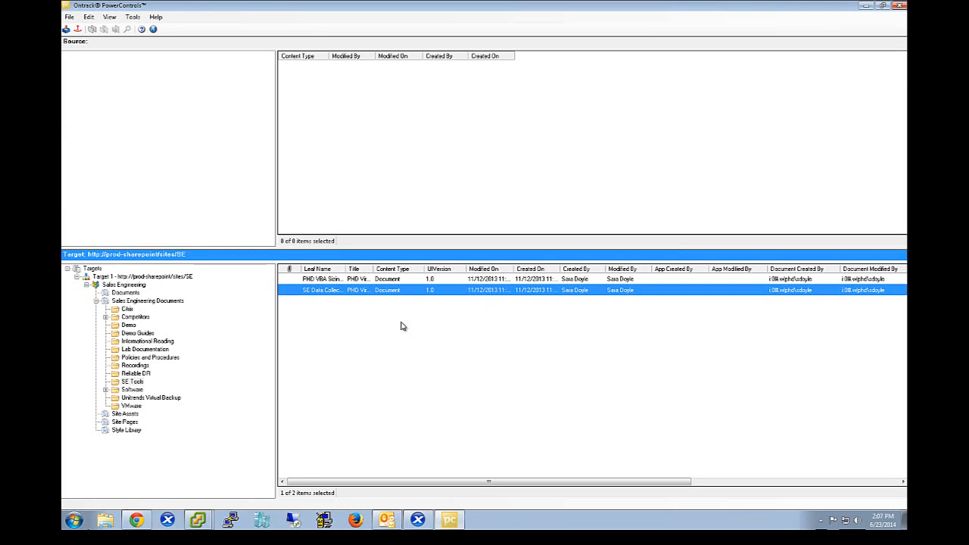
left_click(112, 286)
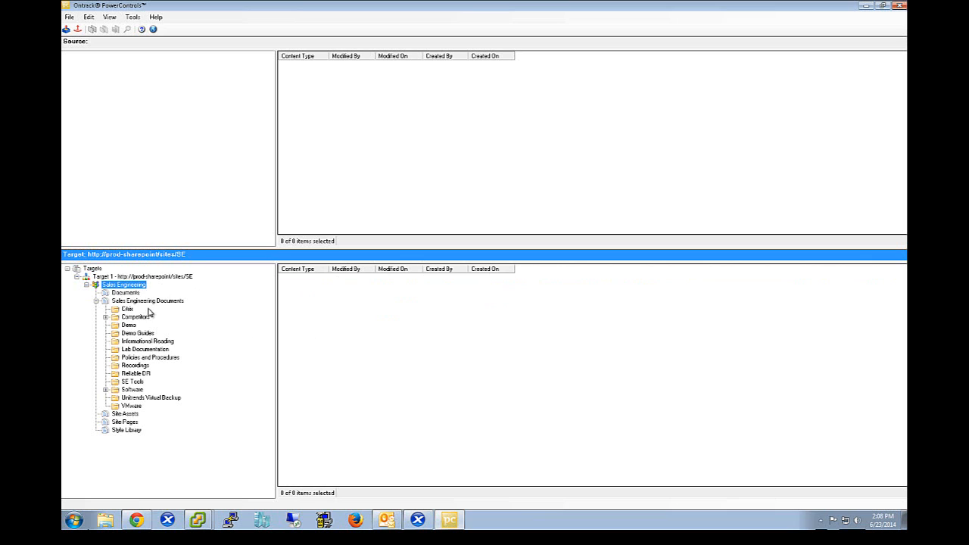
left_click(77, 29)
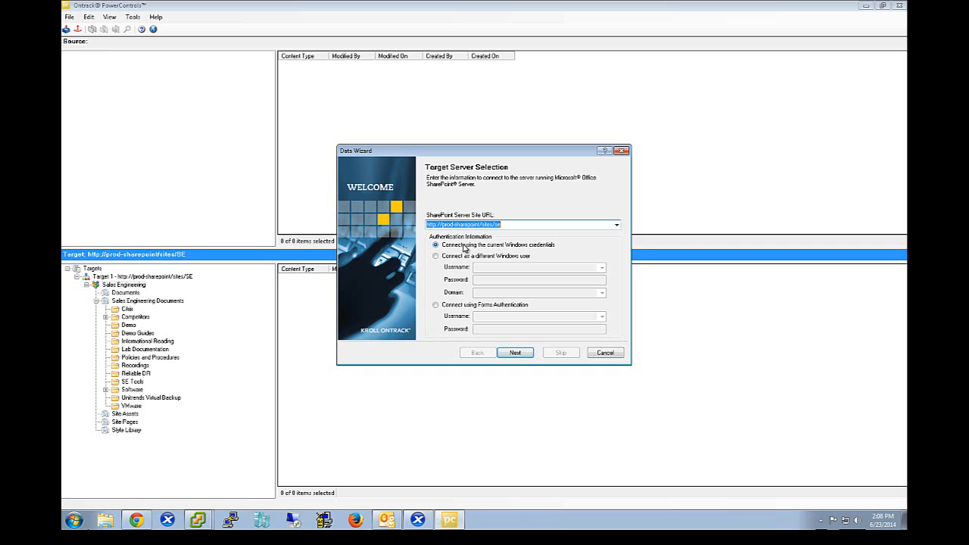
left_click(606, 353)
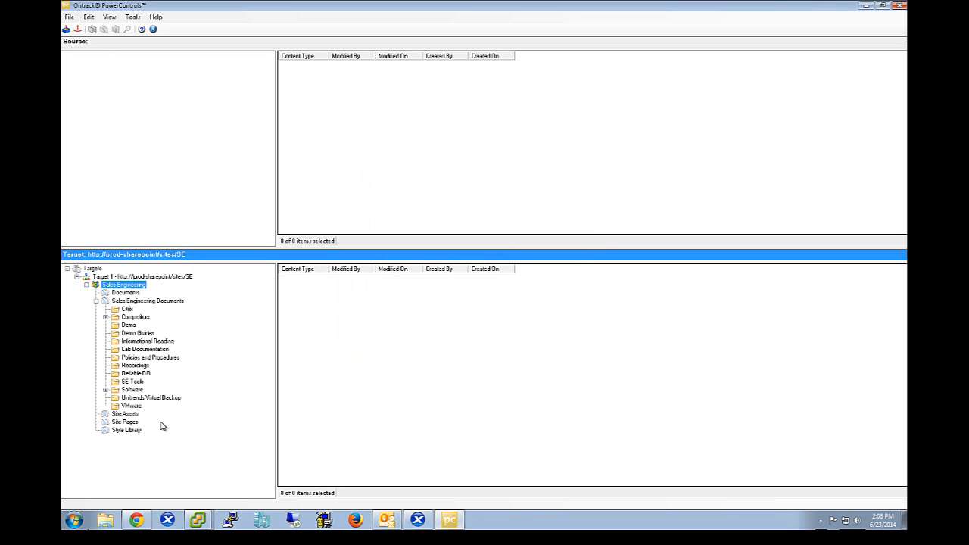
- Start adding a source database and browse to the copied Prod-SharePoint recovery share path
left_click(66, 29)
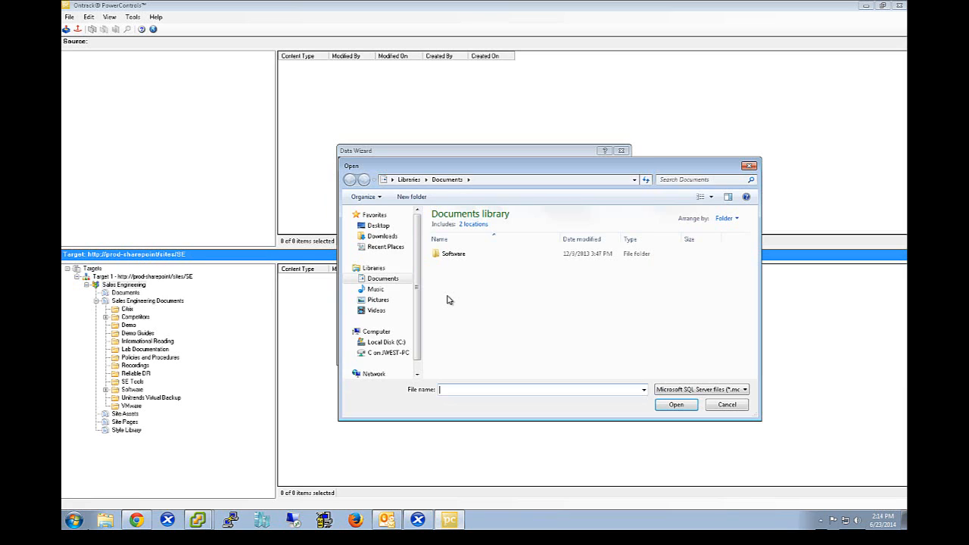
left_click(493, 180)
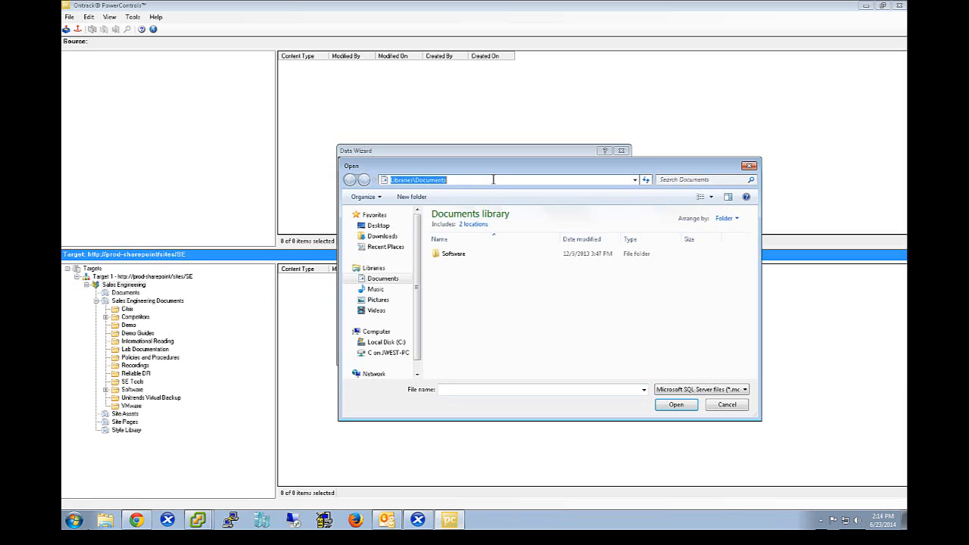
key("ctrl+v")
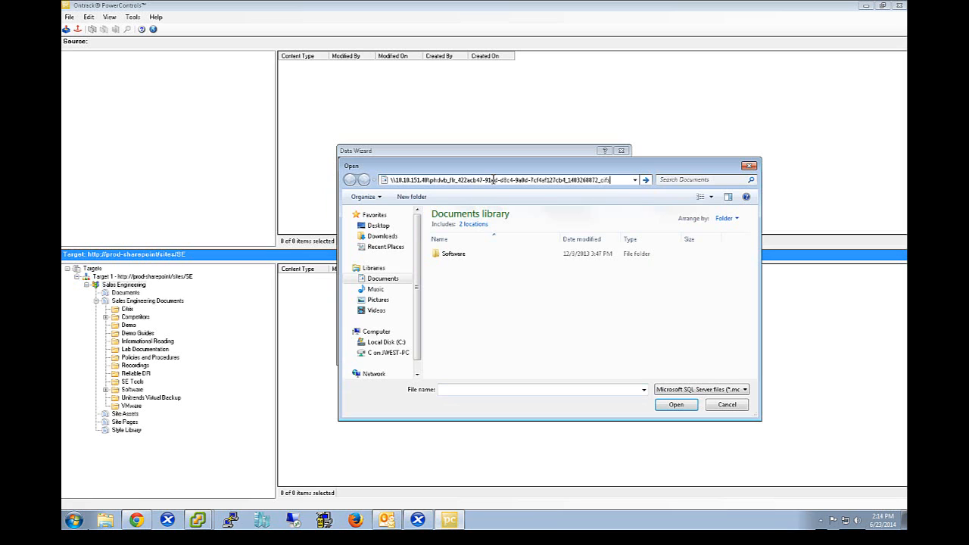
key("Return")
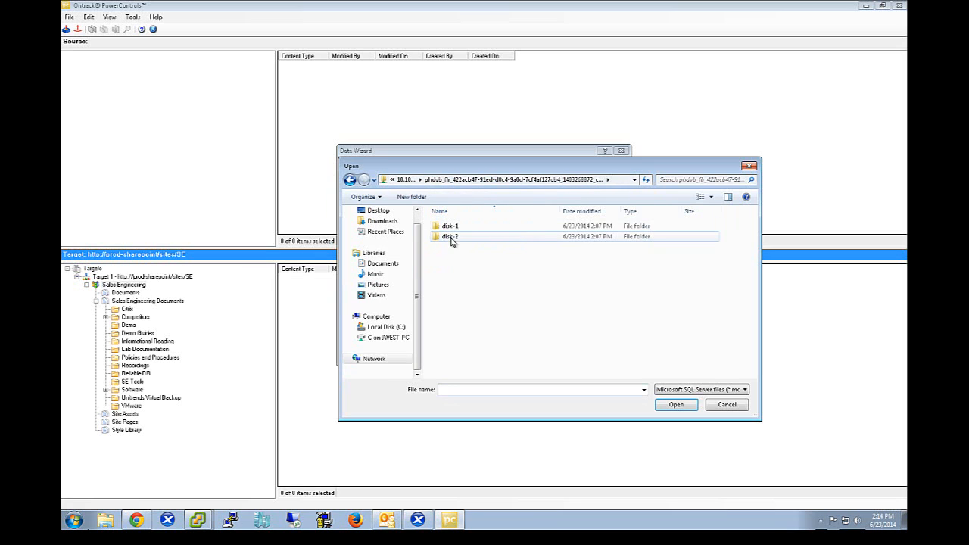
- Open the database folder disk-2\partition-1\SharePoint\MSSQL10_50.SHAREPOINT\MSSQL\DATA on the recovery share
double_click(451, 236)
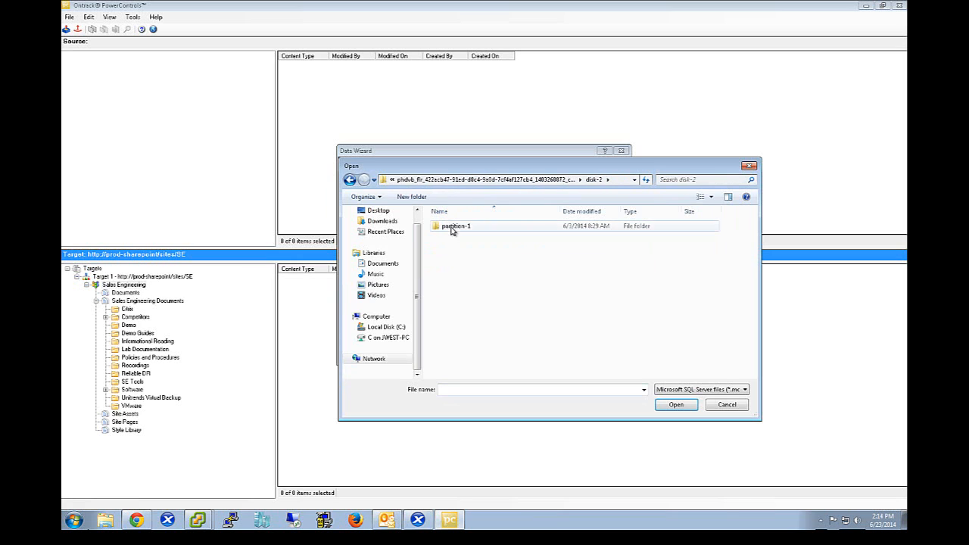
left_click(451, 229)
double_click(451, 227)
double_click(454, 236)
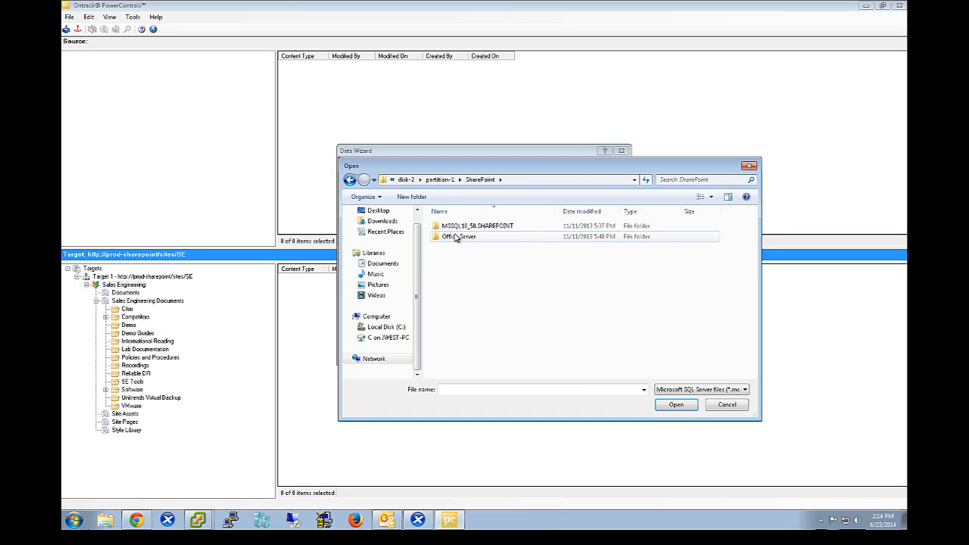
double_click(455, 227)
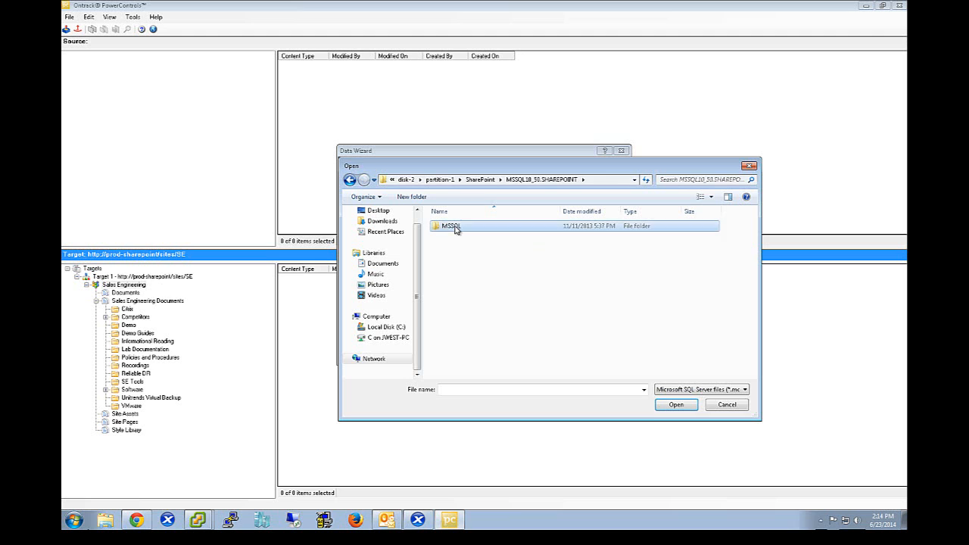
double_click(455, 227)
double_click(451, 236)
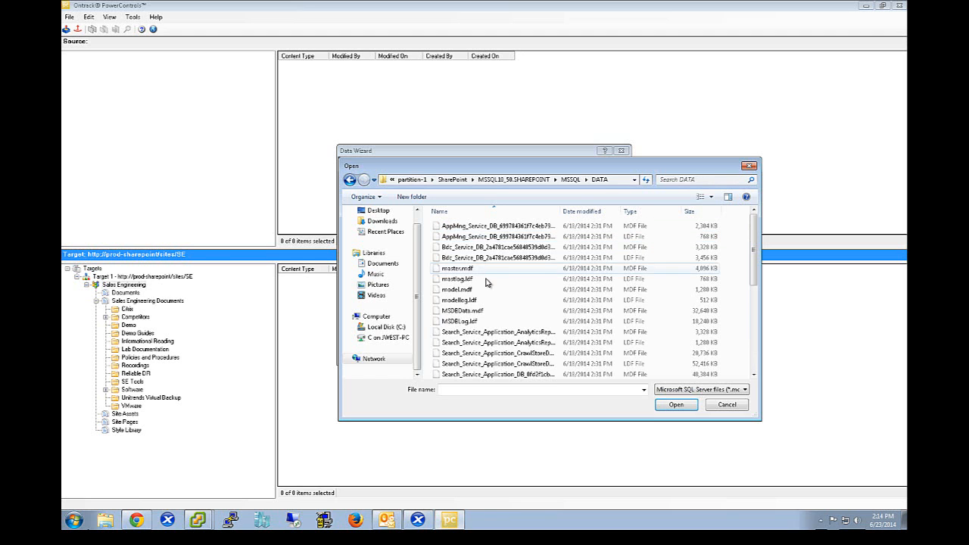
- Add WSS_Content.mdf and WSS_Content_log.LDF as source files and load them with the default temporary file path
scroll(487, 281, "down", 2)
scroll(489, 287, "down", 4)
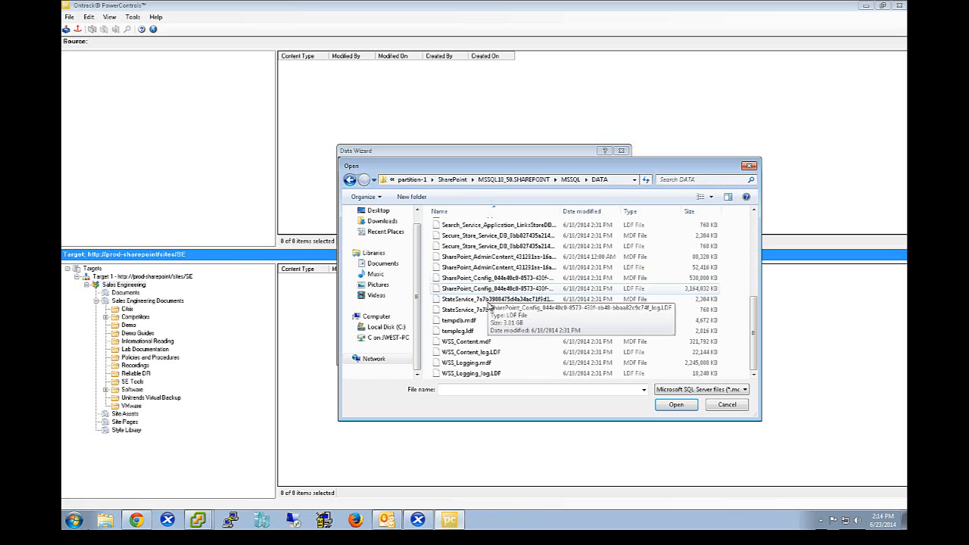
left_click(499, 343)
left_click(496, 353, "ctrl")
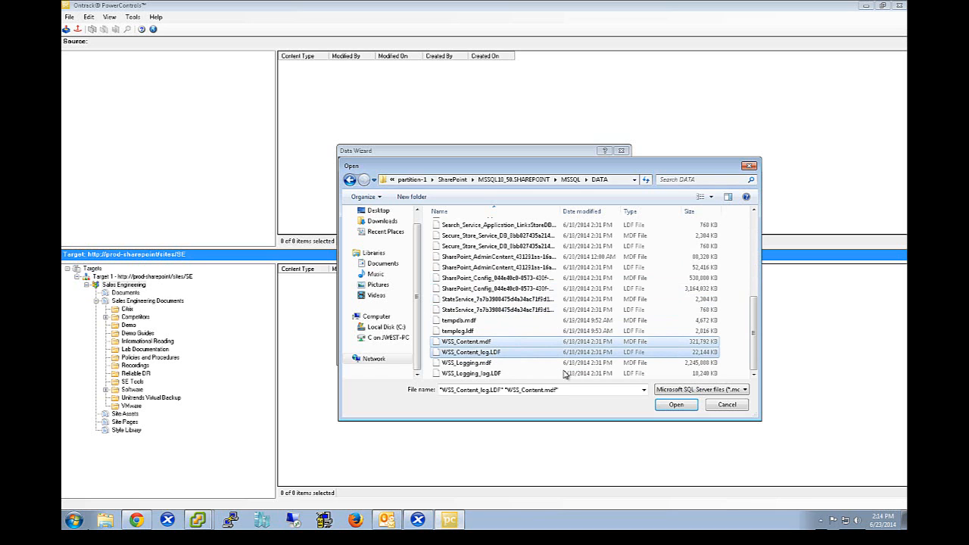
left_click(672, 407)
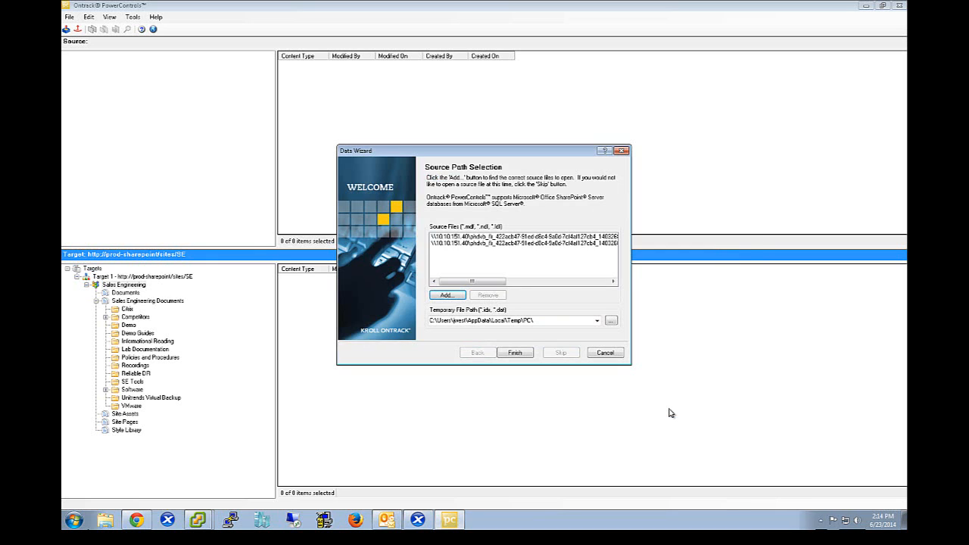
left_click(522, 354)
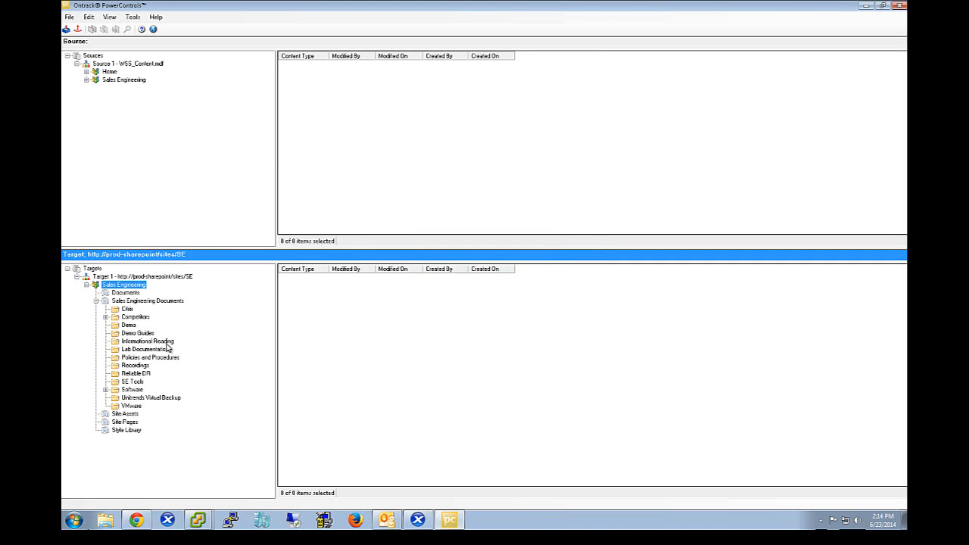
- Expand Sales Engineering Documents in the source and show the SE Tools folder contents of both source and target
left_click(86, 79)
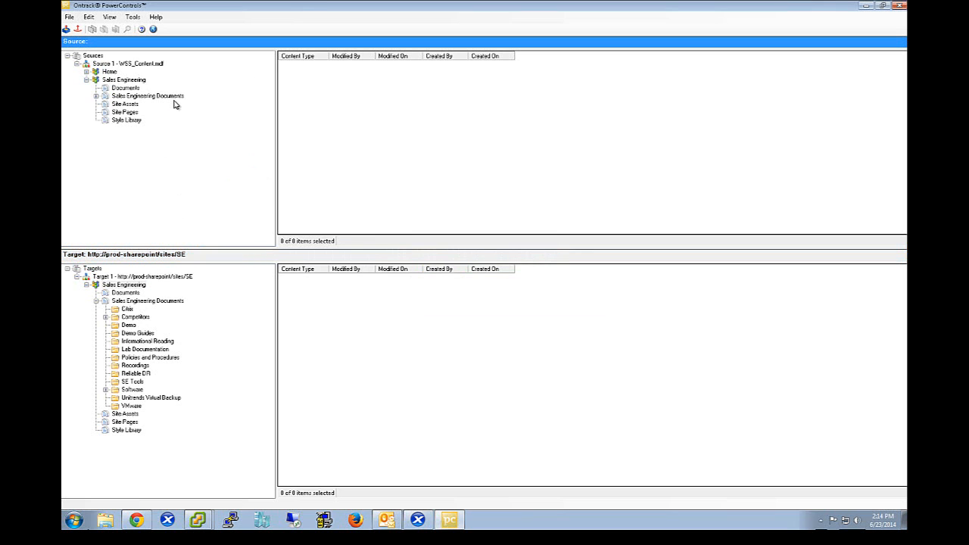
left_click(96, 96)
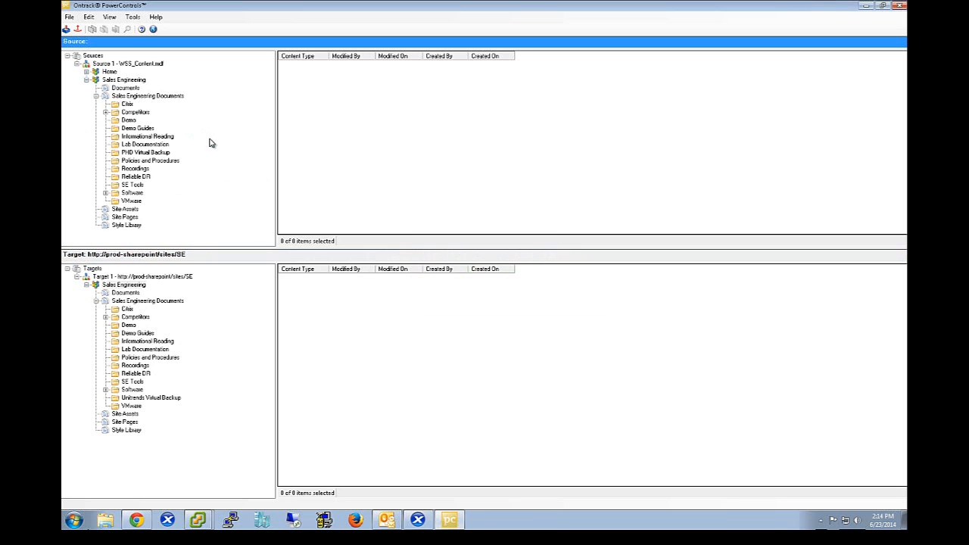
left_click(133, 186)
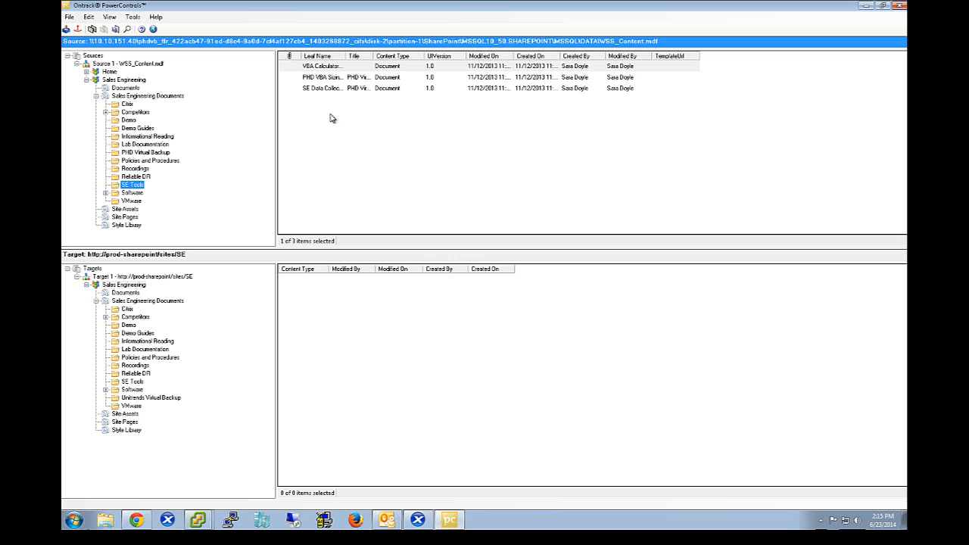
left_click(132, 381)
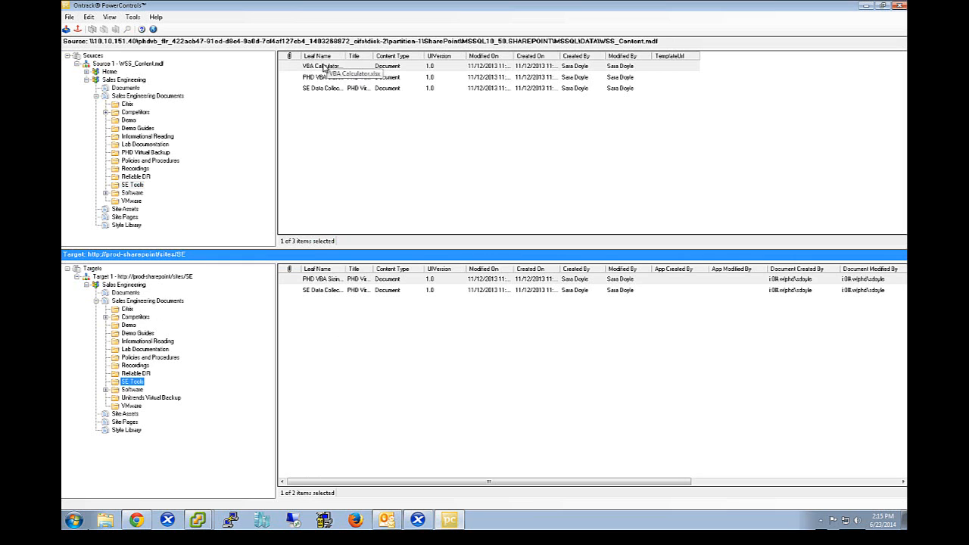
- Copy the VBA Calculator document from the source into the target SE Tools folder and select the restored copy
left_click_drag(322, 66, 131, 386)
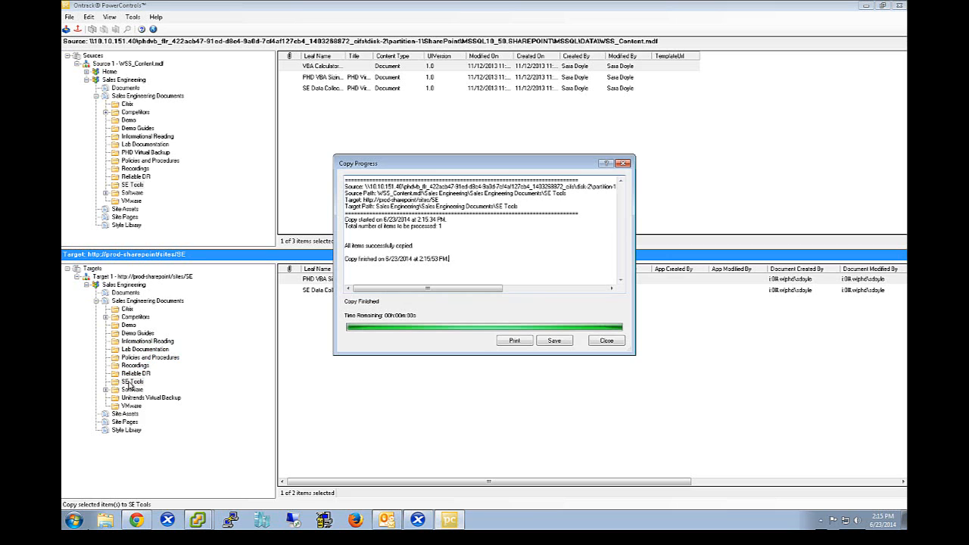
left_click(598, 342)
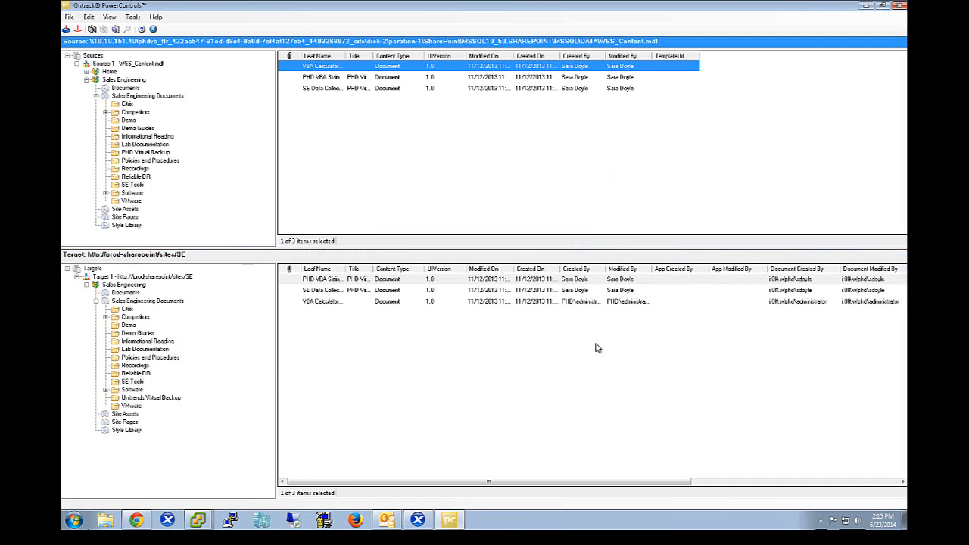
left_click(323, 302)
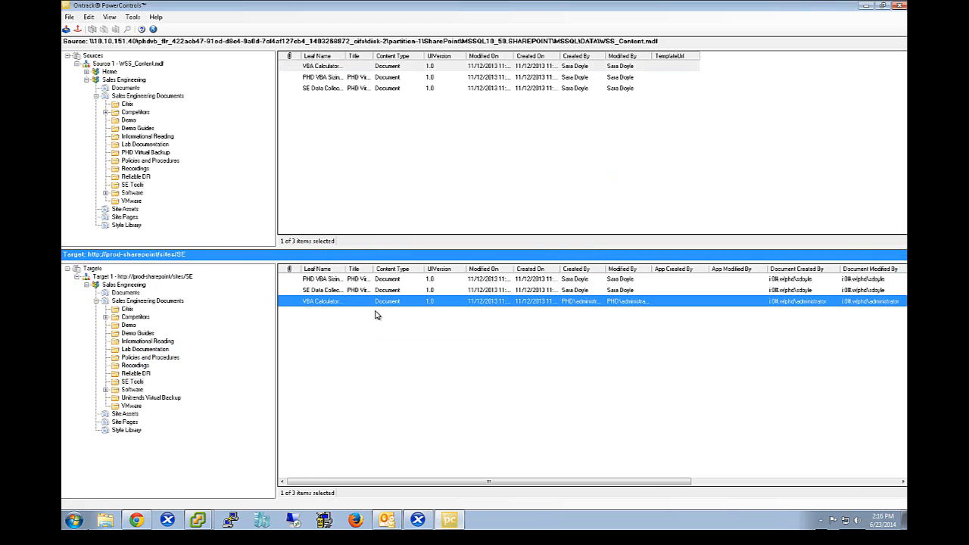
- Review the export options for the SE Data Collection document in the source, leaving without exporting
right_click(323, 87)
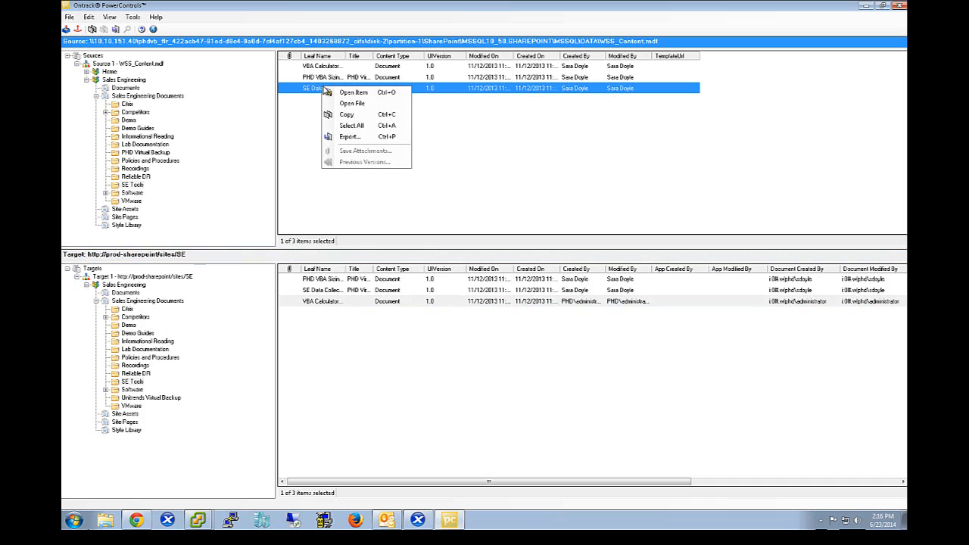
left_click(346, 136)
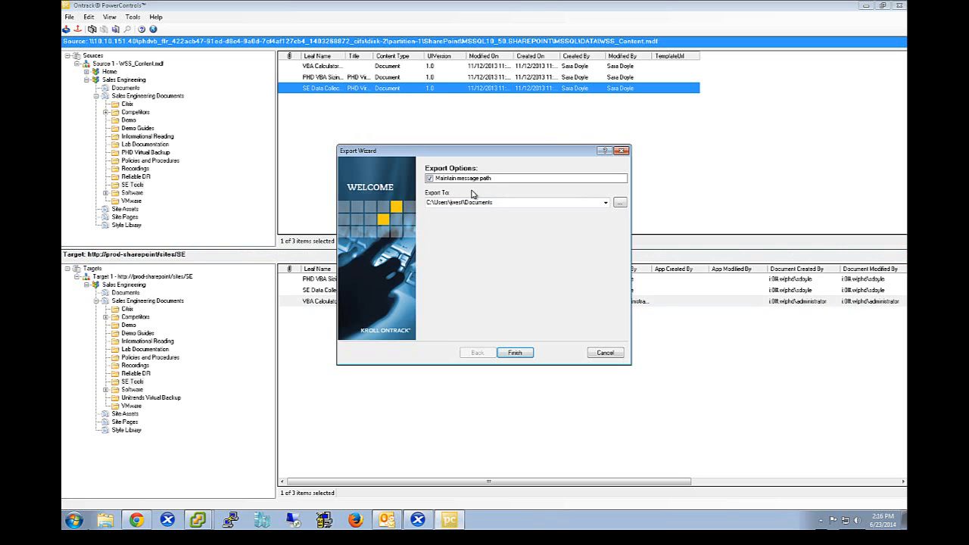
left_click(605, 354)
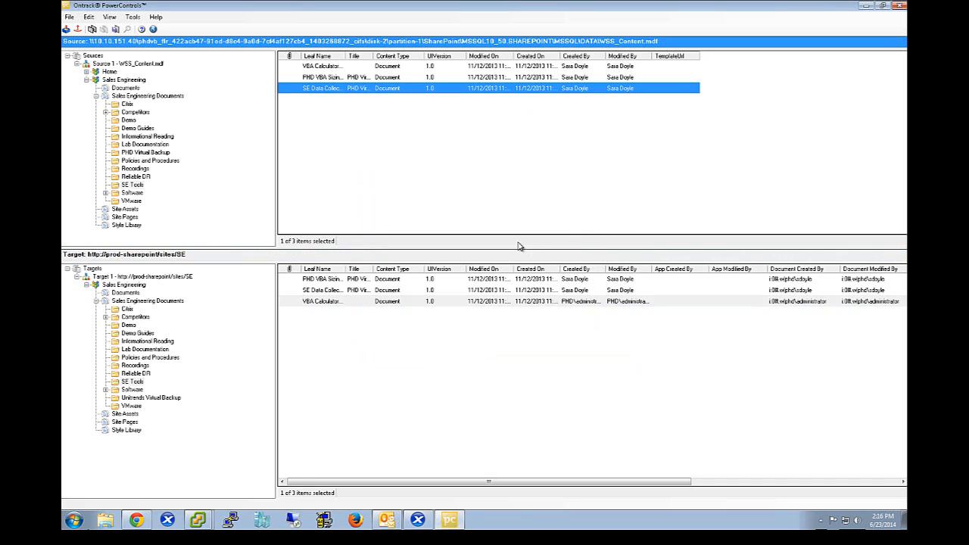
- Examine the search options for finding items within the source Sales Engineering site, leaving without running a search
left_click(128, 80)
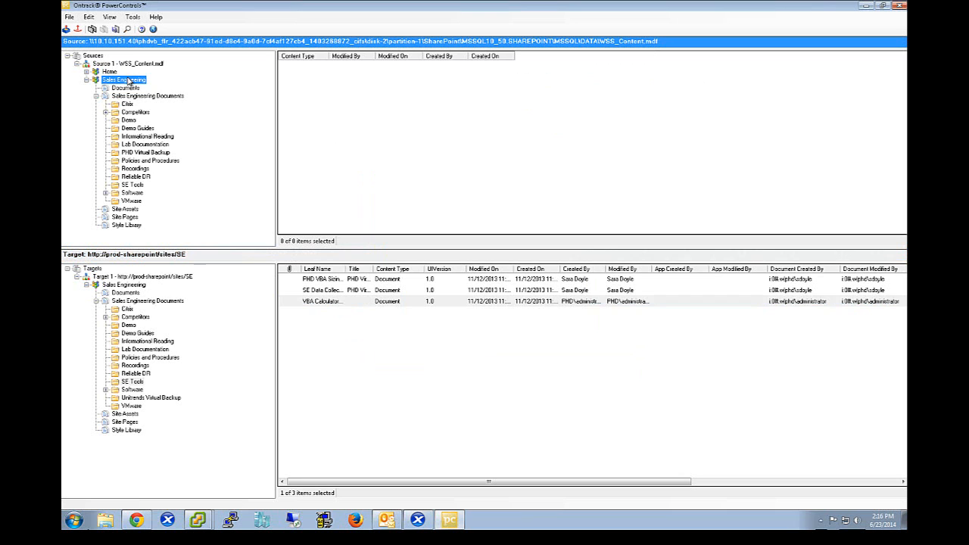
left_click(127, 29)
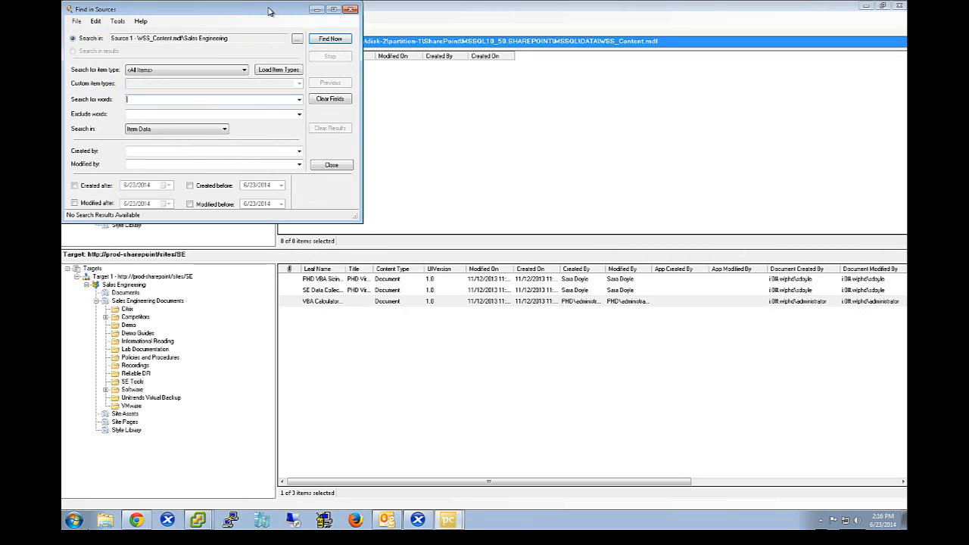
left_click_drag(269, 9, 512, 94)
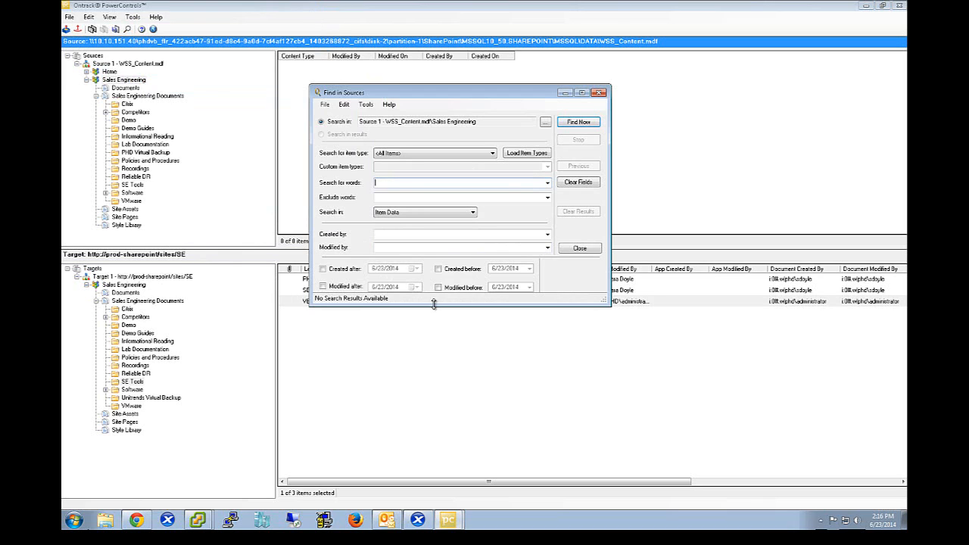
left_click(598, 92)
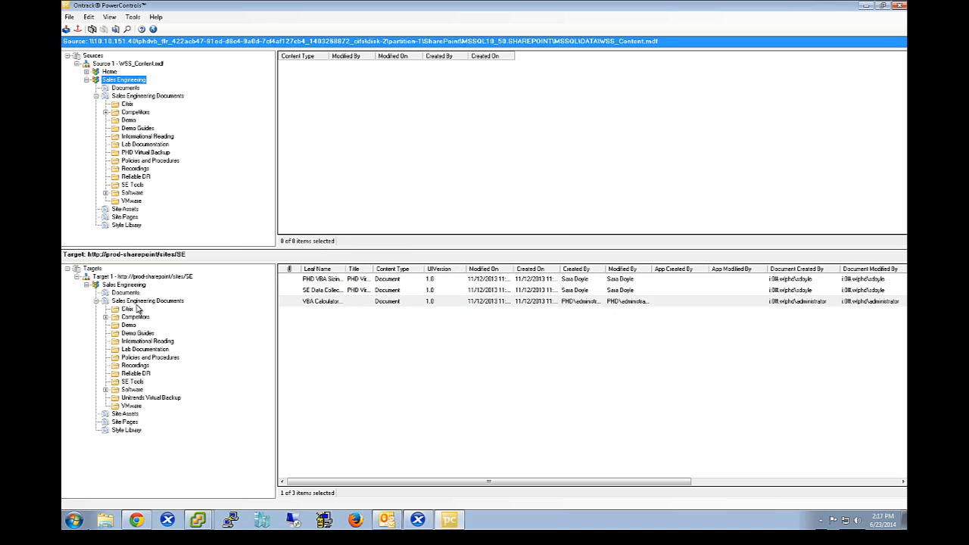
- Check the actions available for the source Sales Engineering Documents library, then close Ontrack PowerControls to return to the Unitrends recovery page
right_click(128, 97)
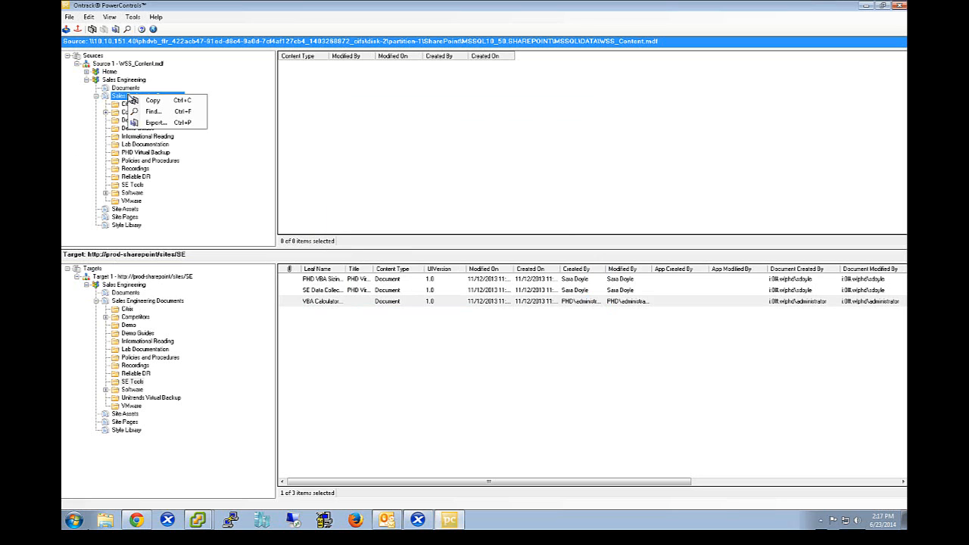
left_click(125, 81)
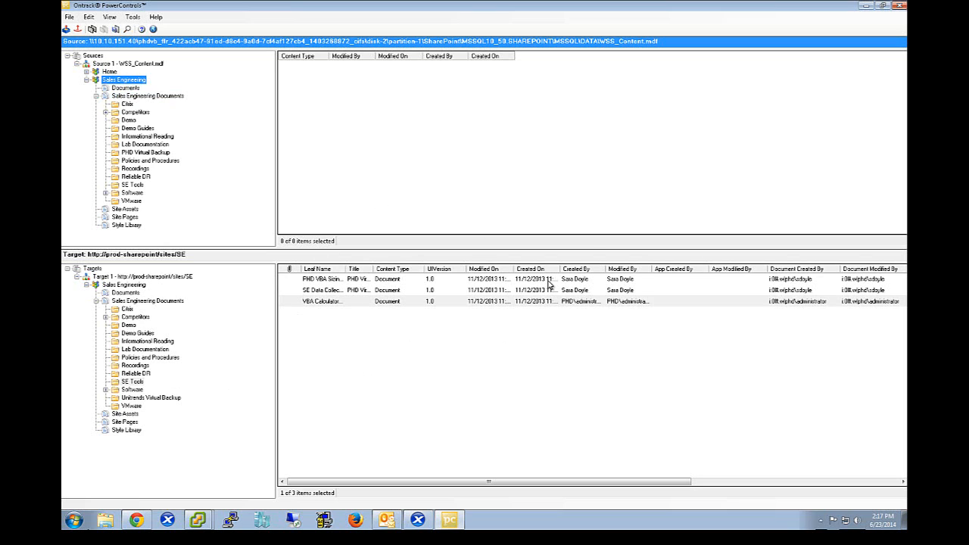
left_click(899, 8)
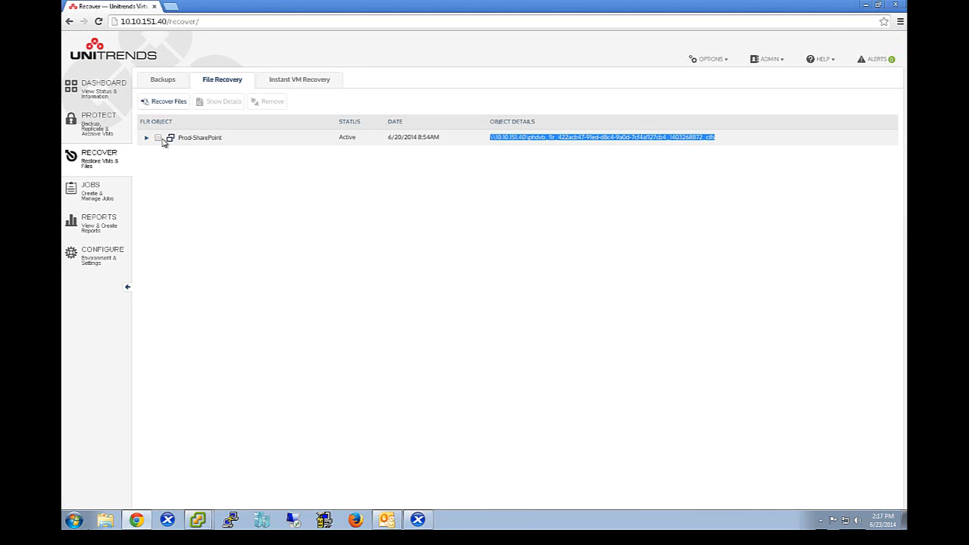